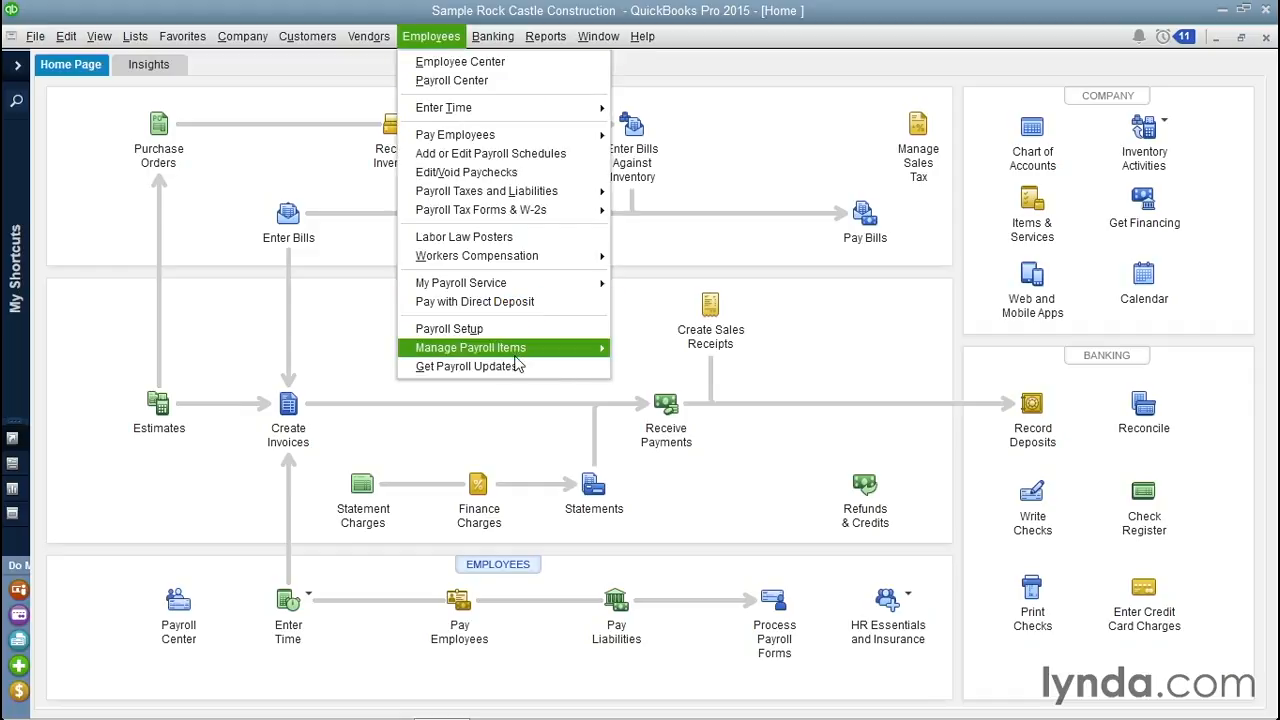
# Step: Open the payroll item list and start a new payroll item using Custom Setup
pyautogui.moveTo(518, 356)
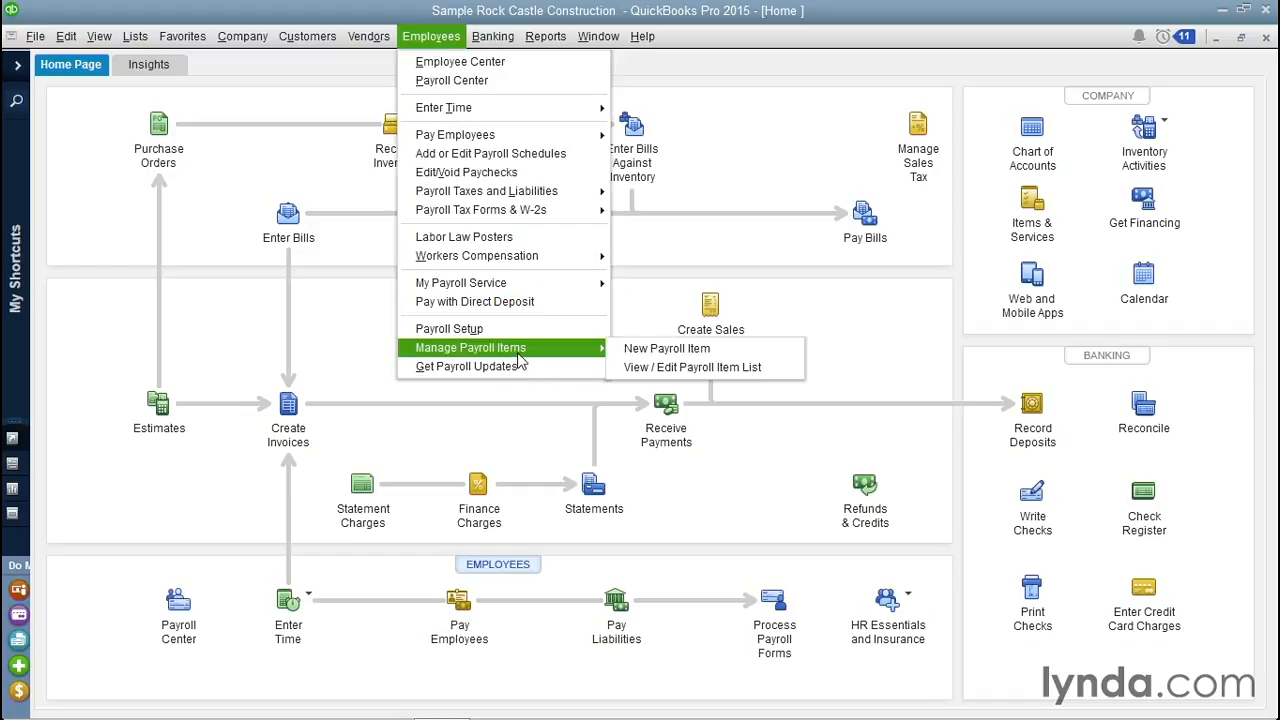
pyautogui.click(677, 370)
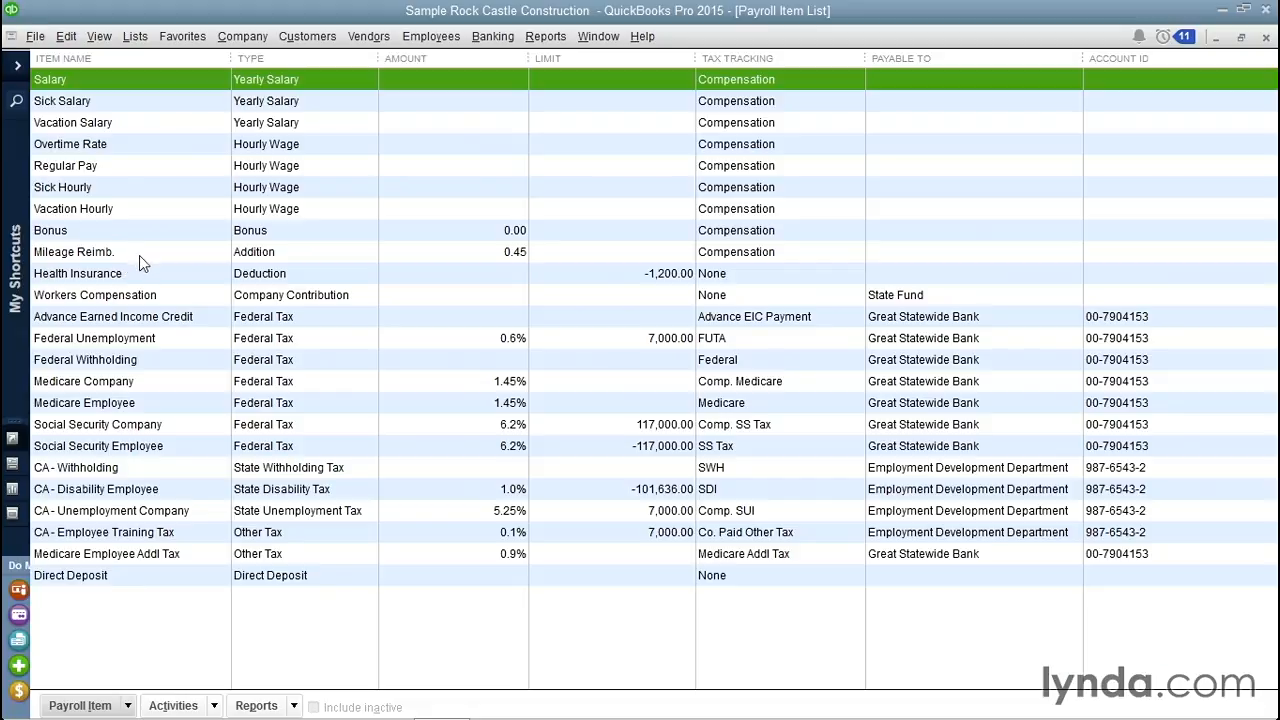
pyautogui.click(128, 707)
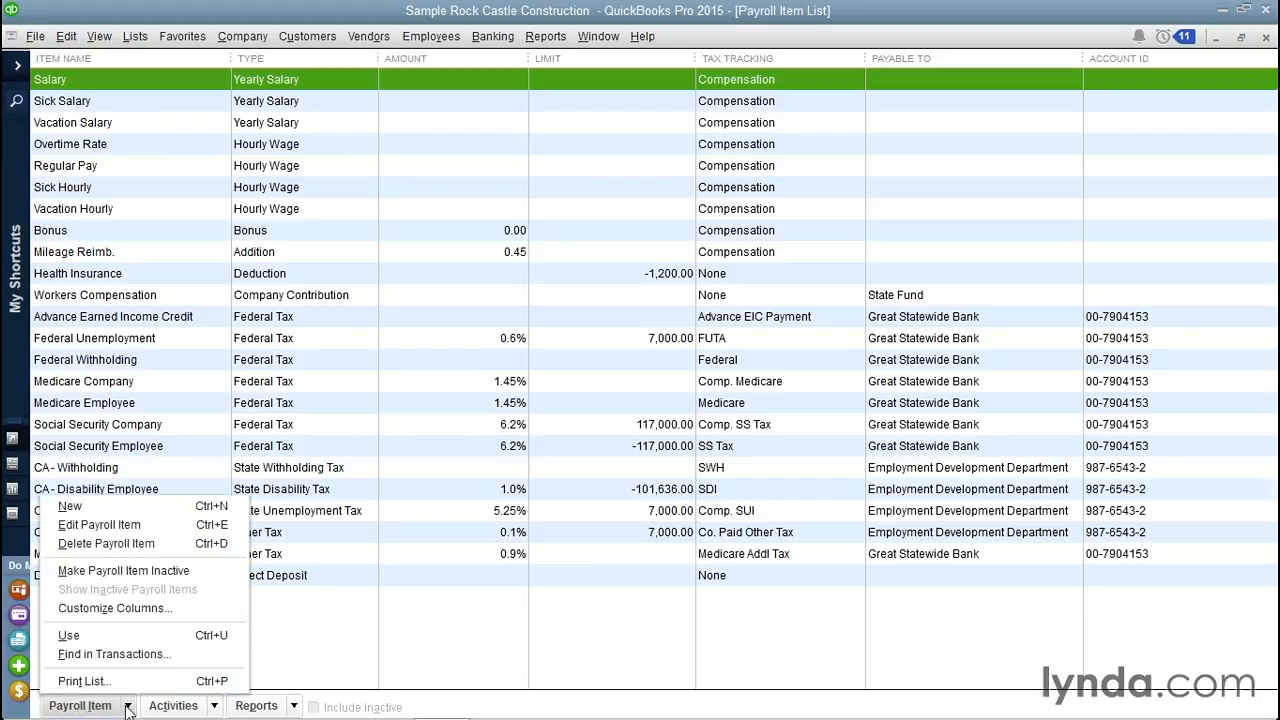
pyautogui.click(70, 506)
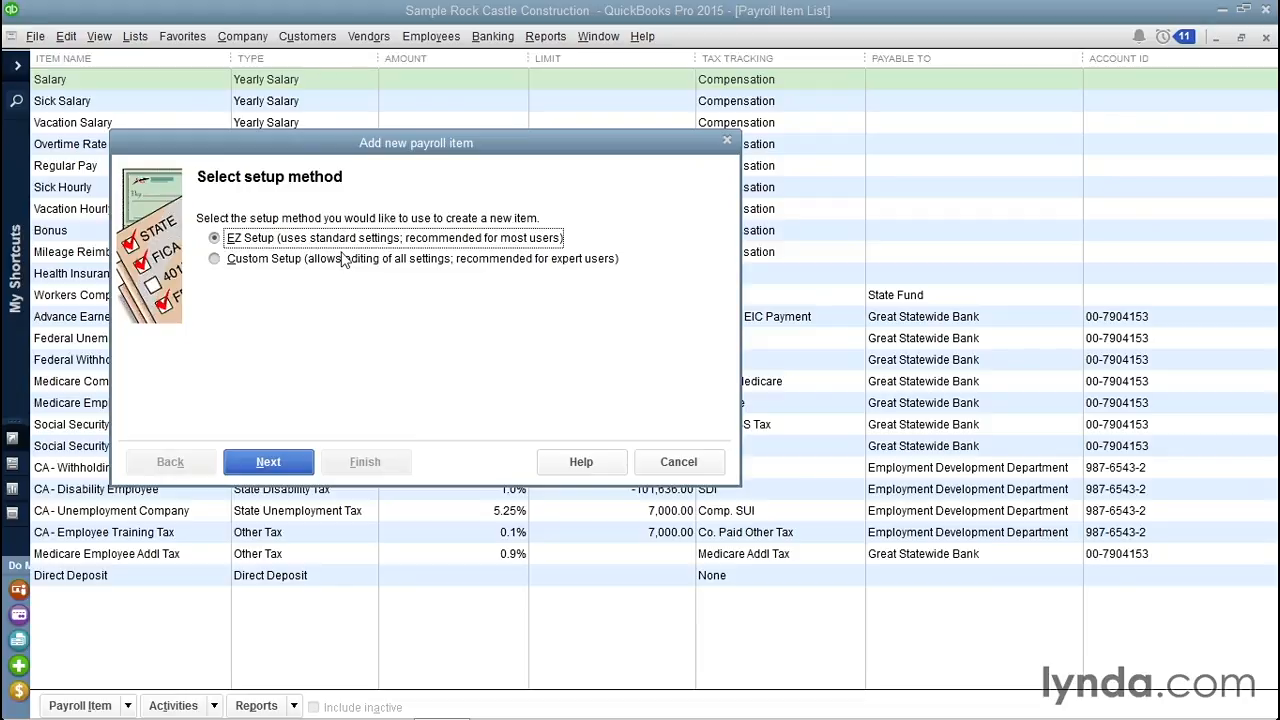
pyautogui.click(280, 263)
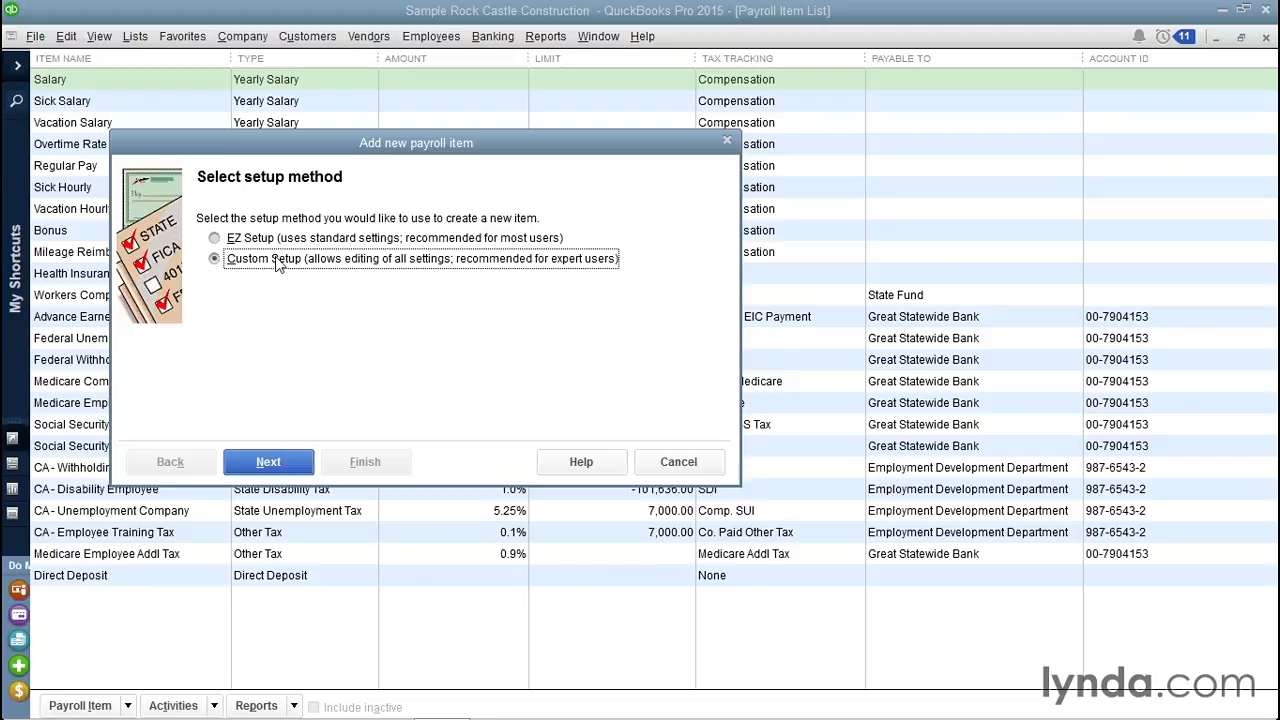
pyautogui.click(303, 468)
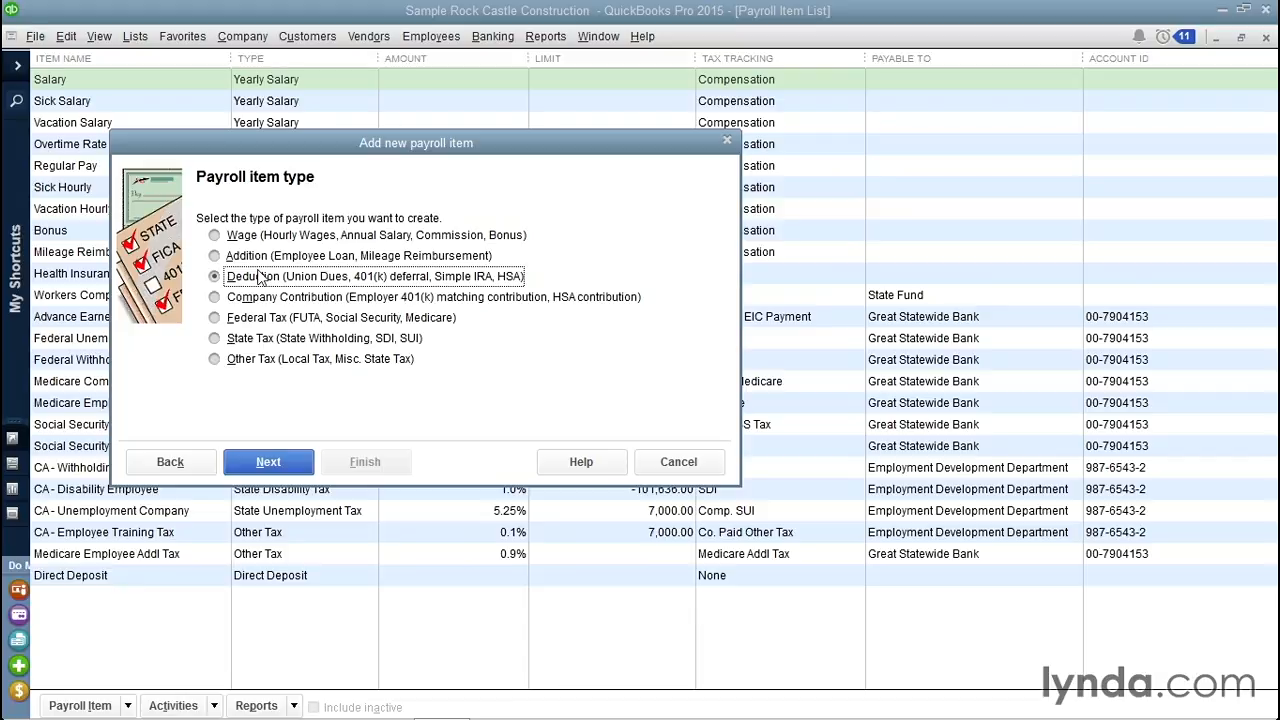
# Step: Make the new payroll item a Deduction and name it Dental
pyautogui.click(281, 466)
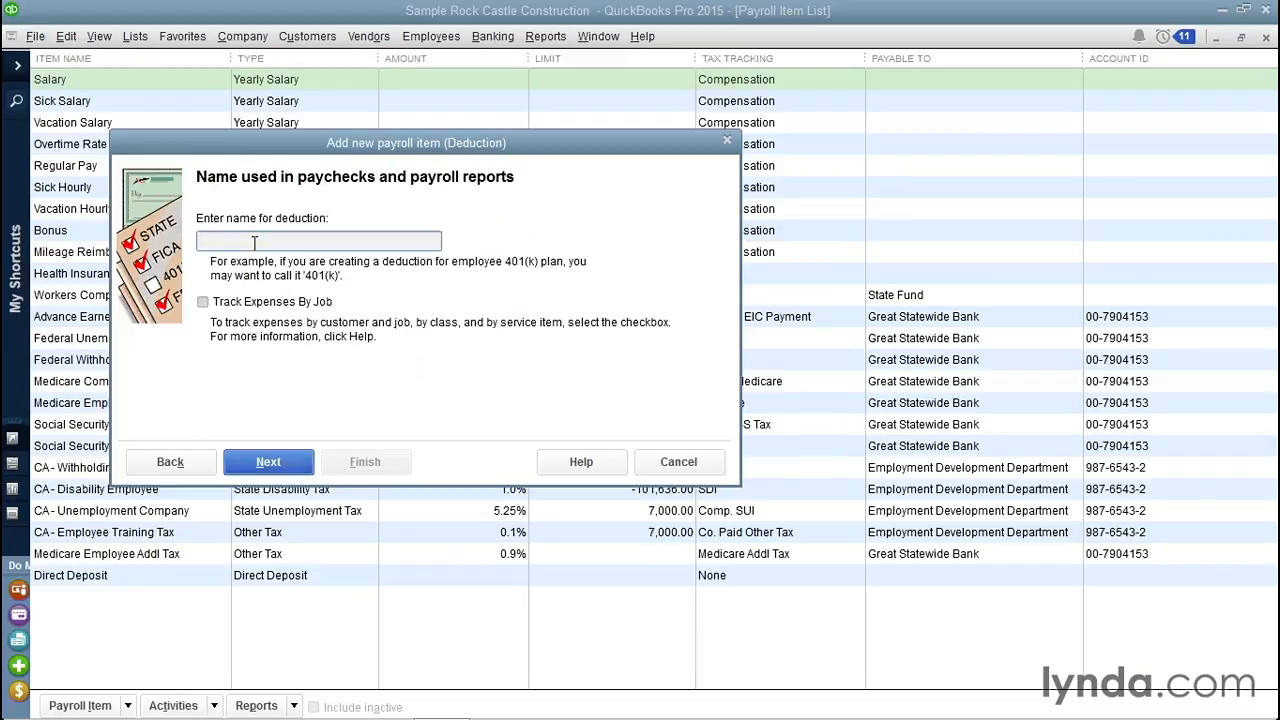
pyautogui.write('Dental')
pyautogui.click(291, 466)
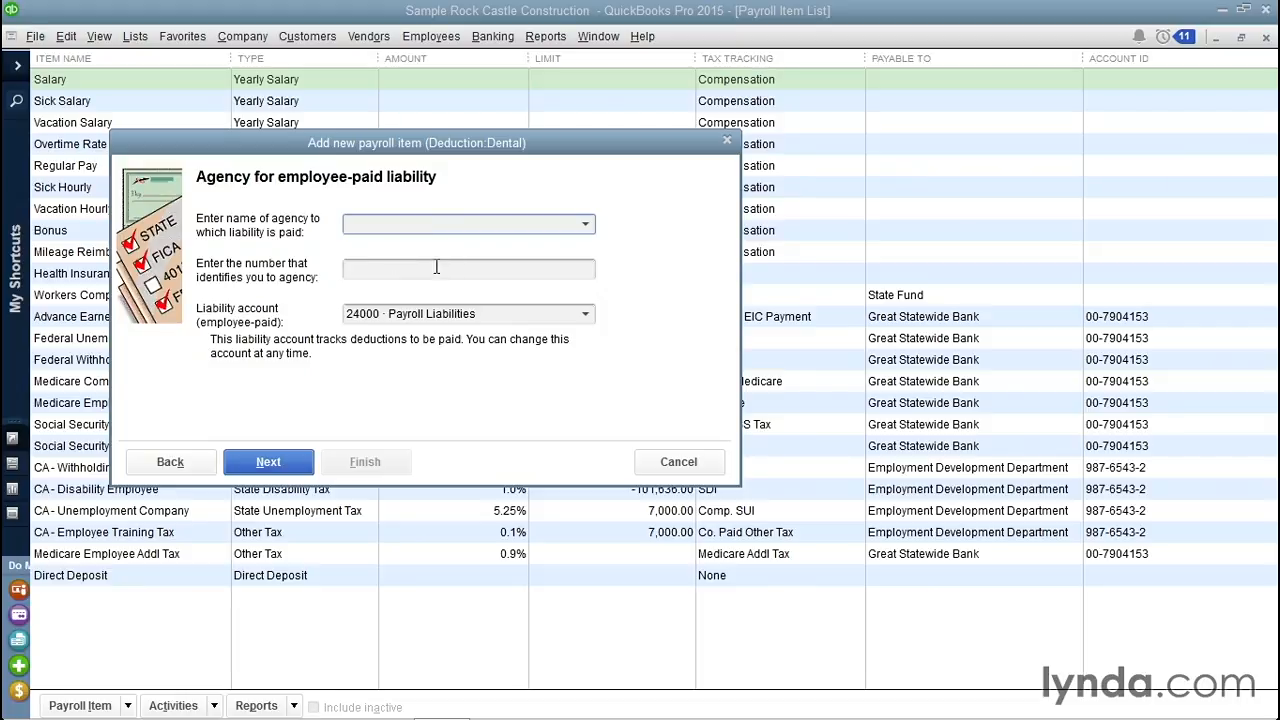
# Step: Assign the deduction to liability account 24110 · Emp Dental Ins Payable and keep its tax tracking type as None
pyautogui.click(586, 316)
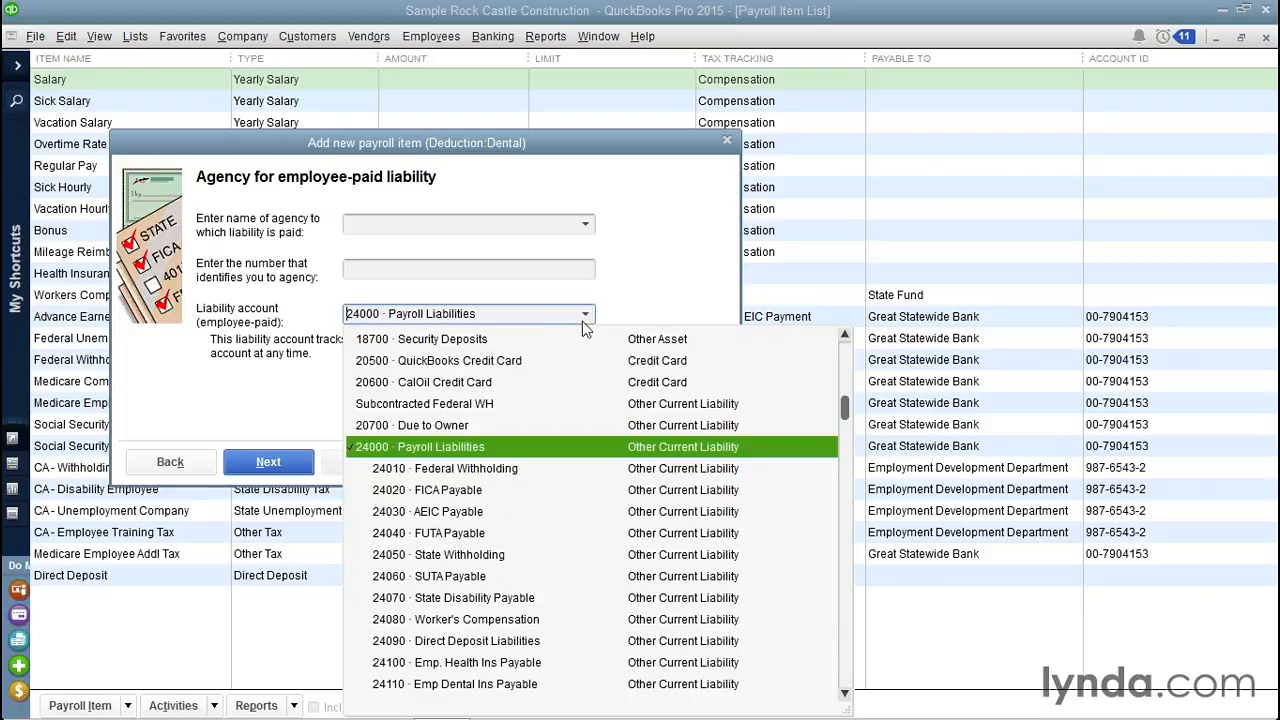
pyautogui.scroll(-2, 520, 465)
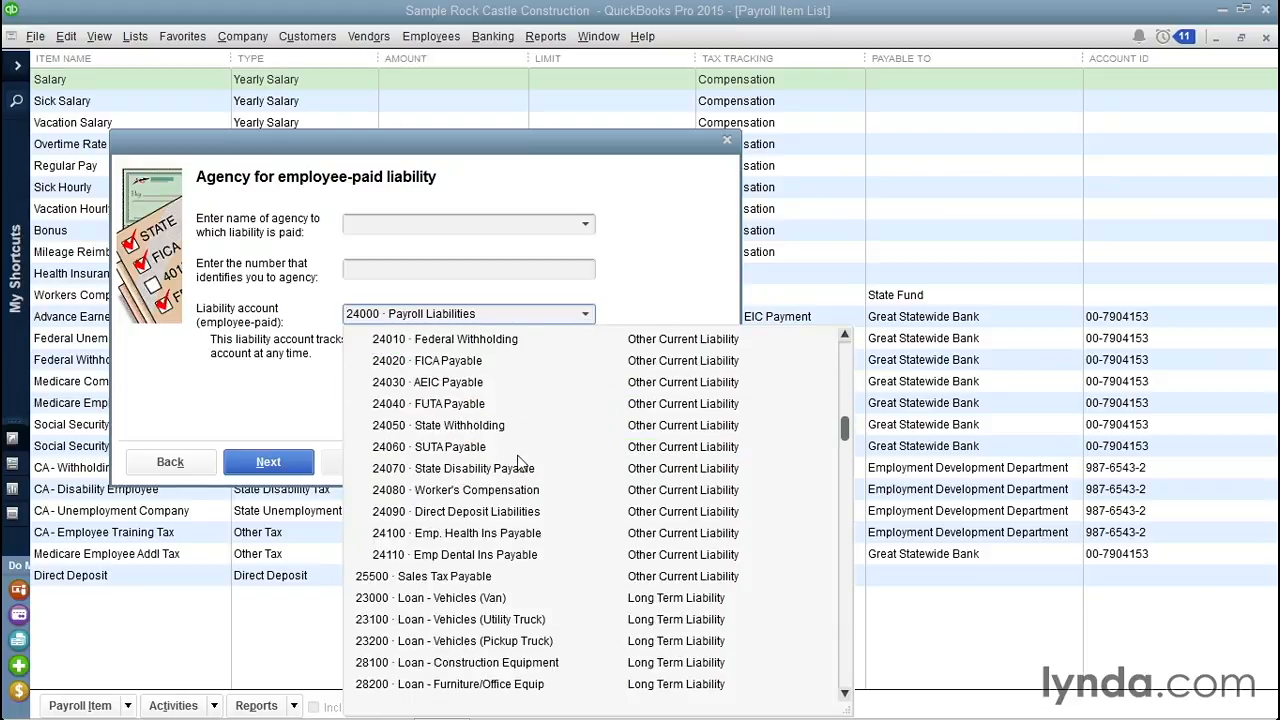
pyautogui.click(479, 555)
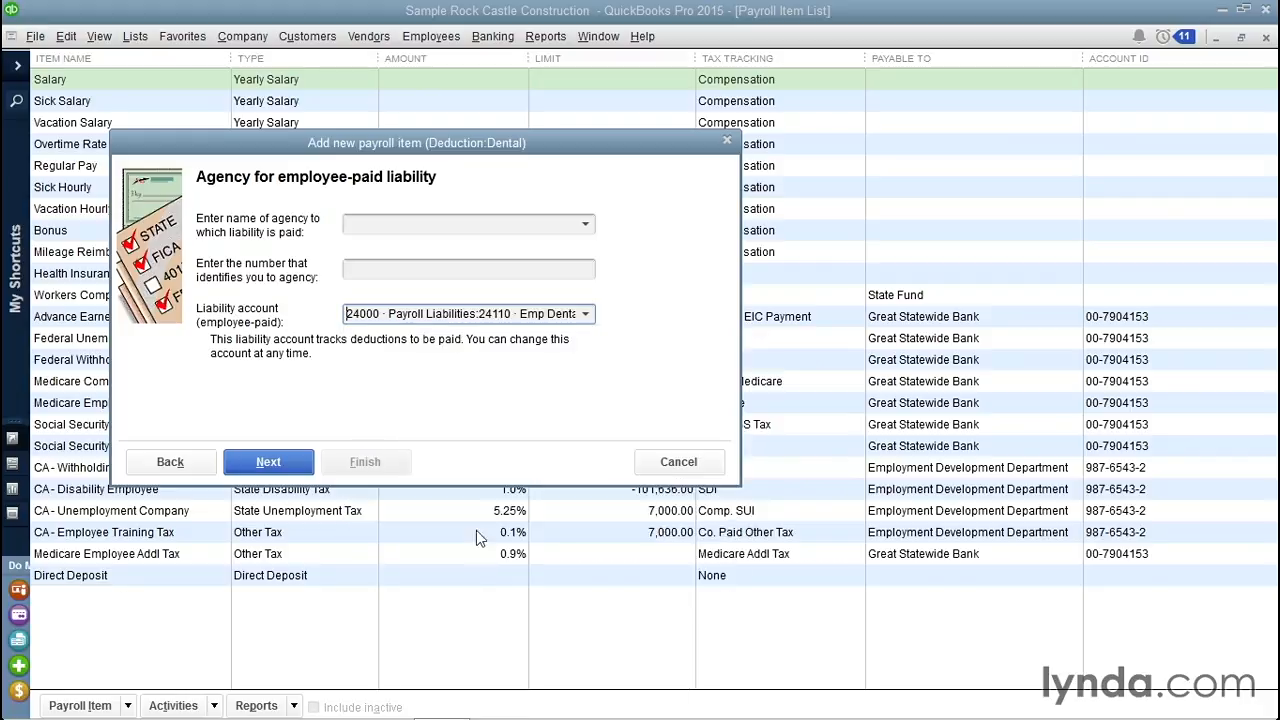
pyautogui.click(275, 468)
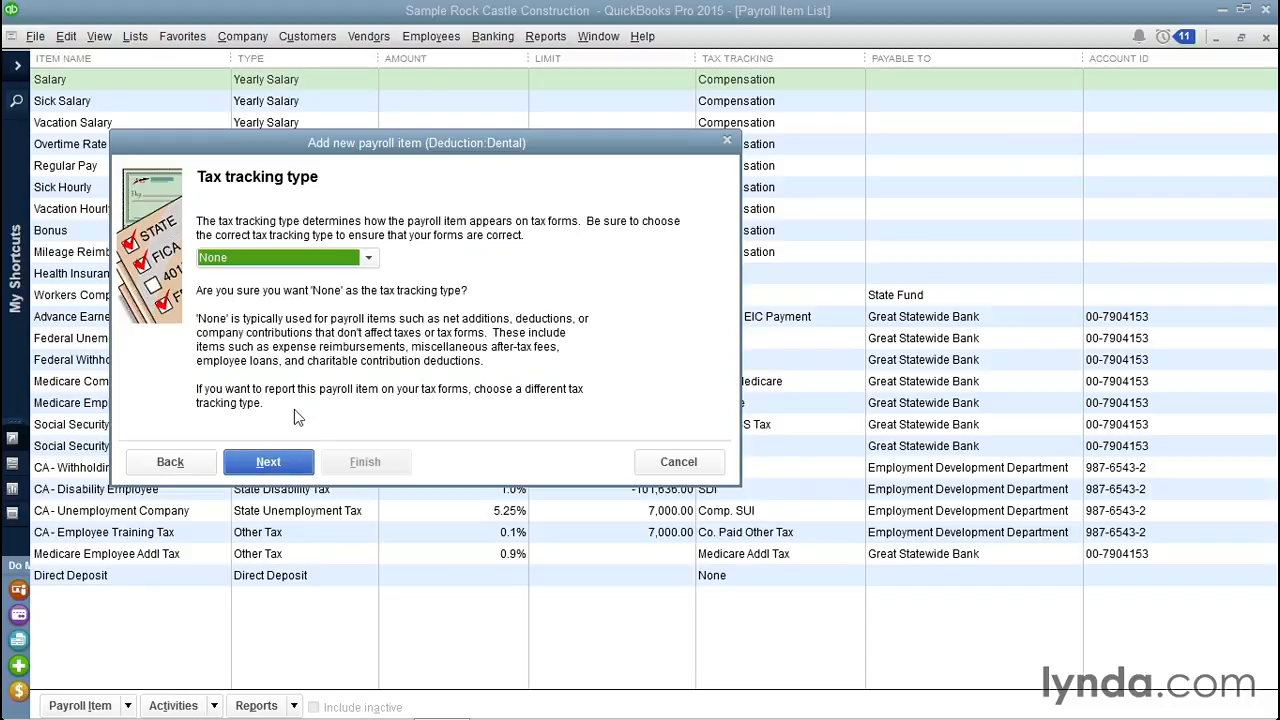
pyautogui.click(263, 473)
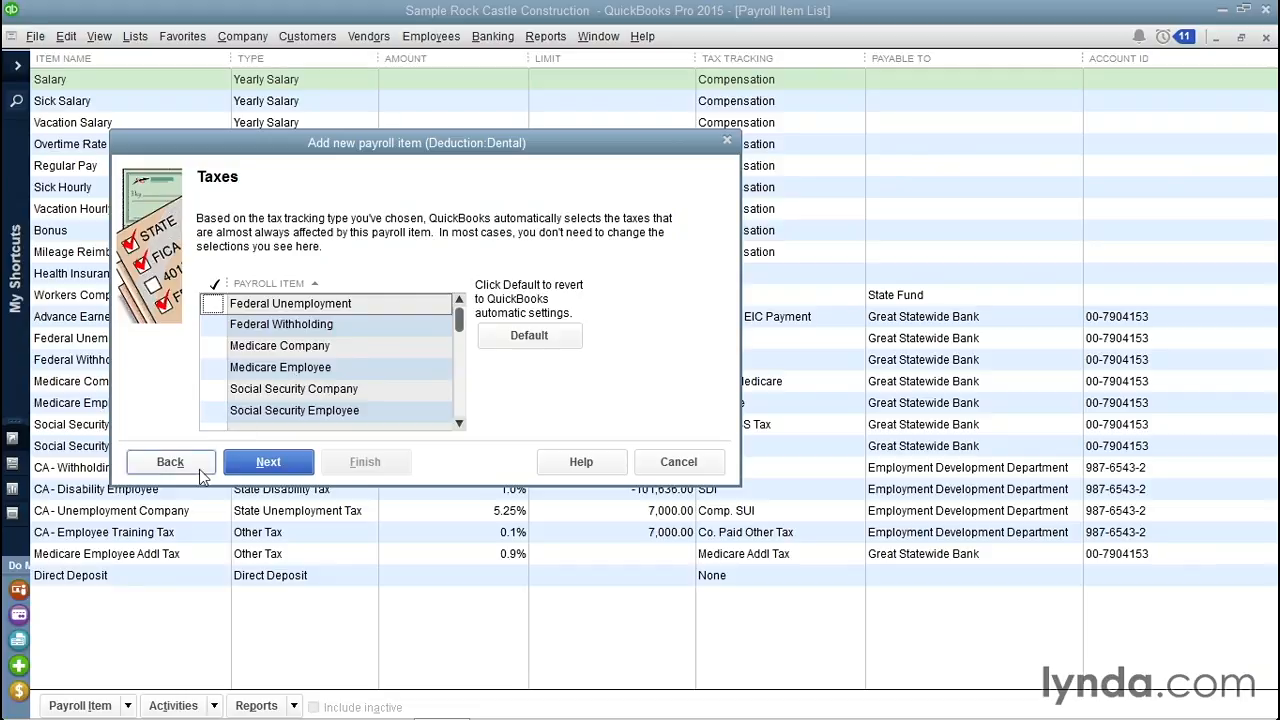
pyautogui.click(170, 462)
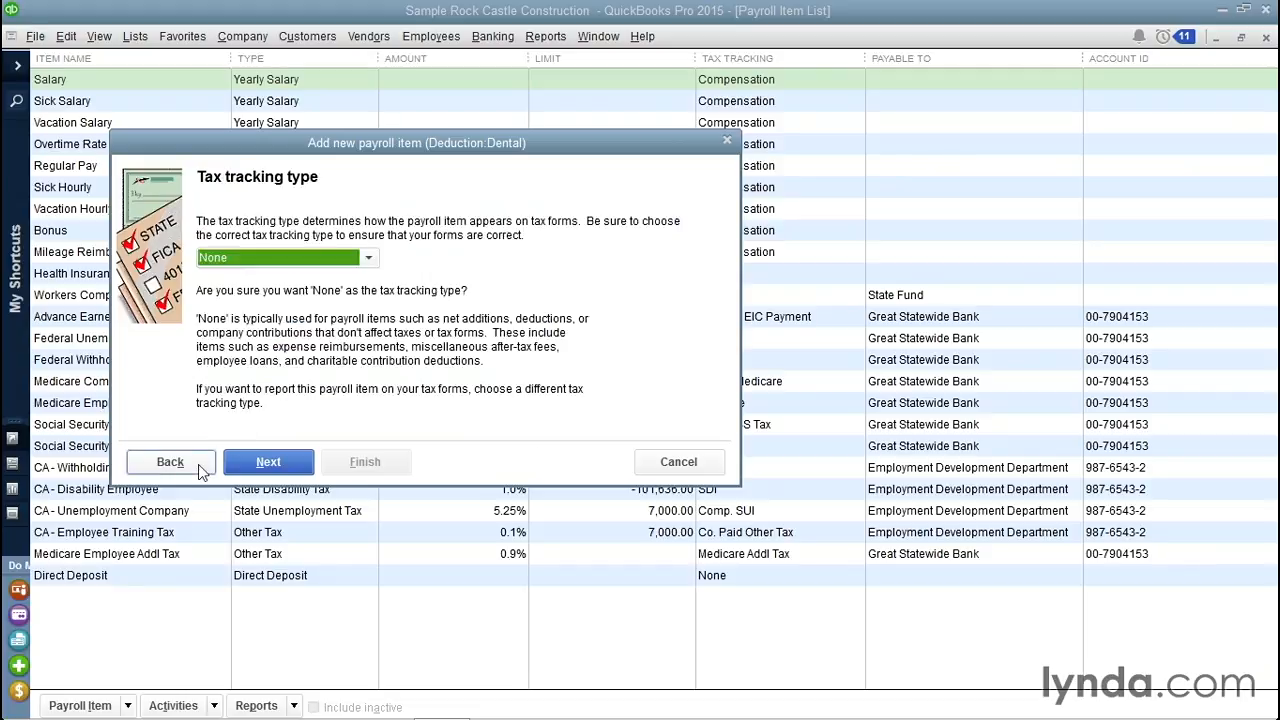
pyautogui.click(170, 462)
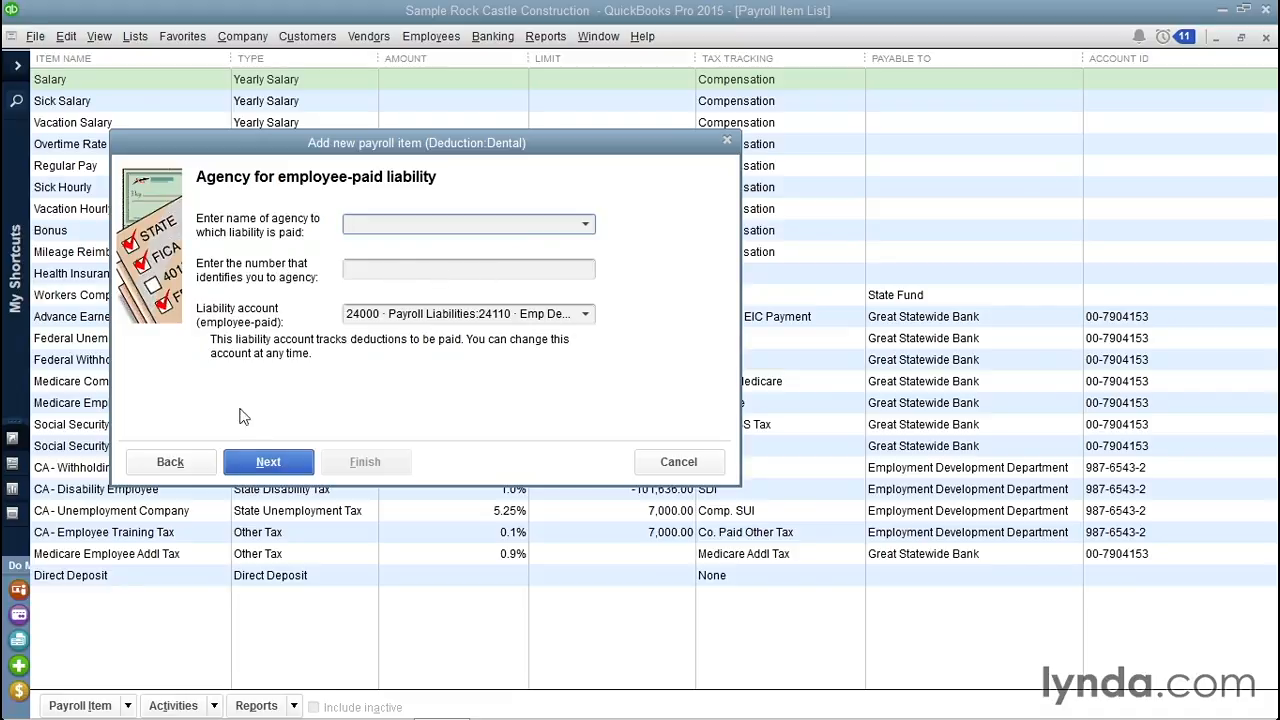
pyautogui.click(240, 472)
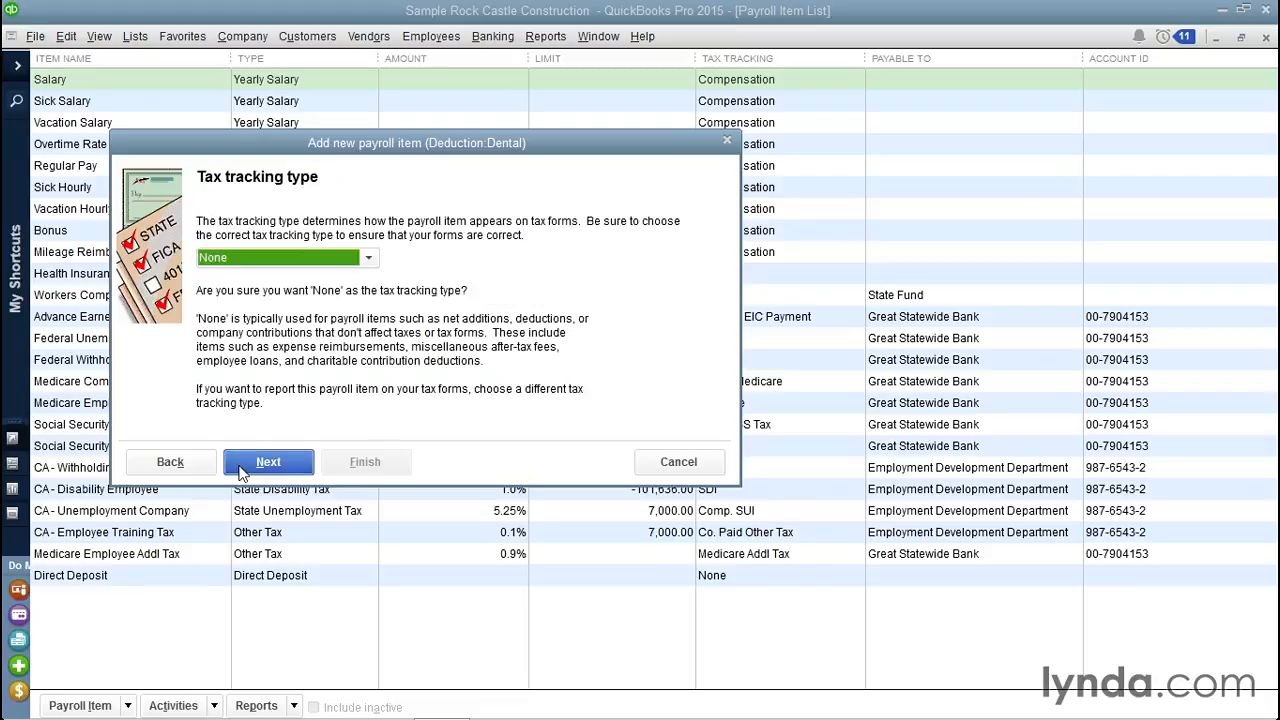
pyautogui.click(240, 472)
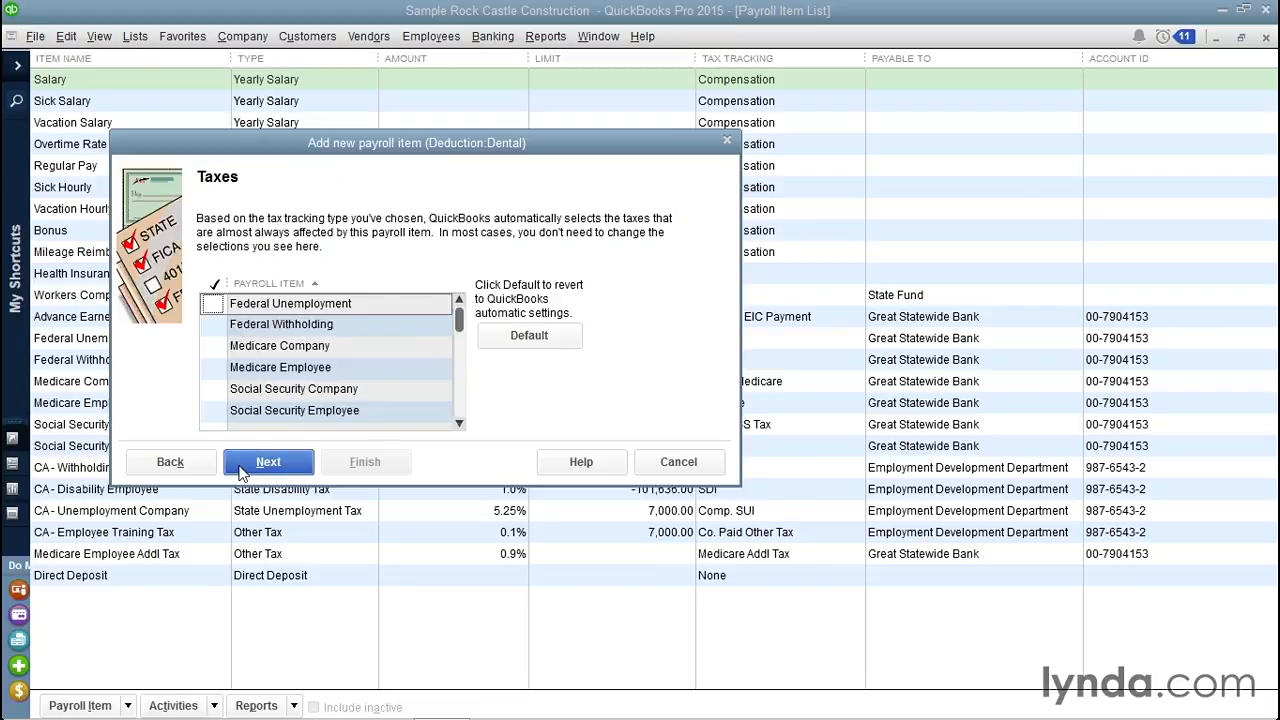
# Step: Accept the default tax selections and calculate the deduction on gross pay, with Neither chosen for quantity or hours
pyautogui.click(240, 472)
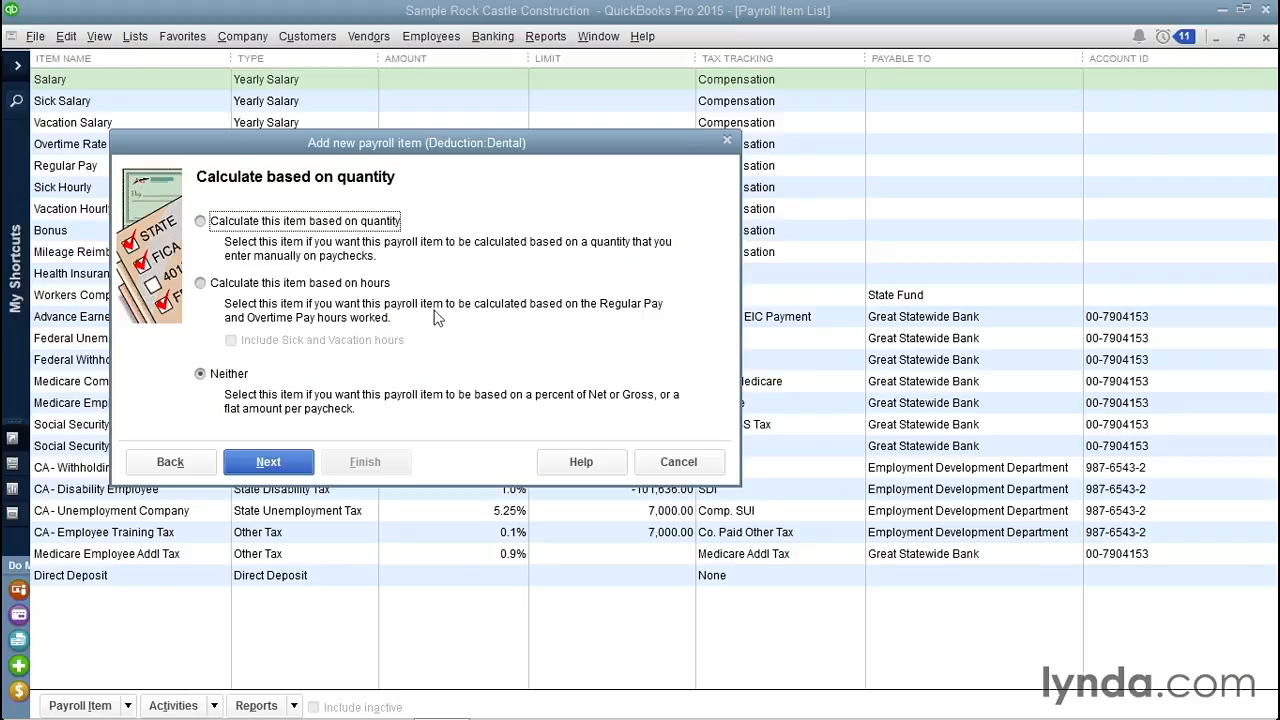
pyautogui.click(276, 461)
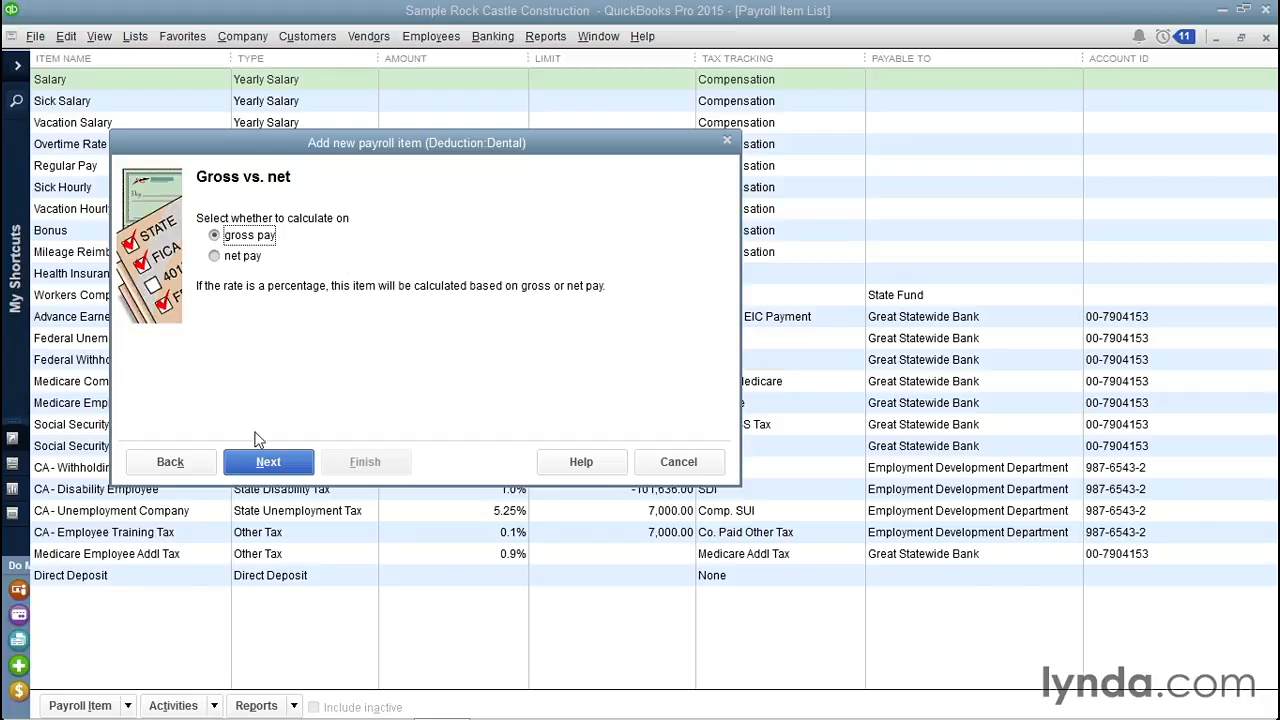
pyautogui.click(268, 463)
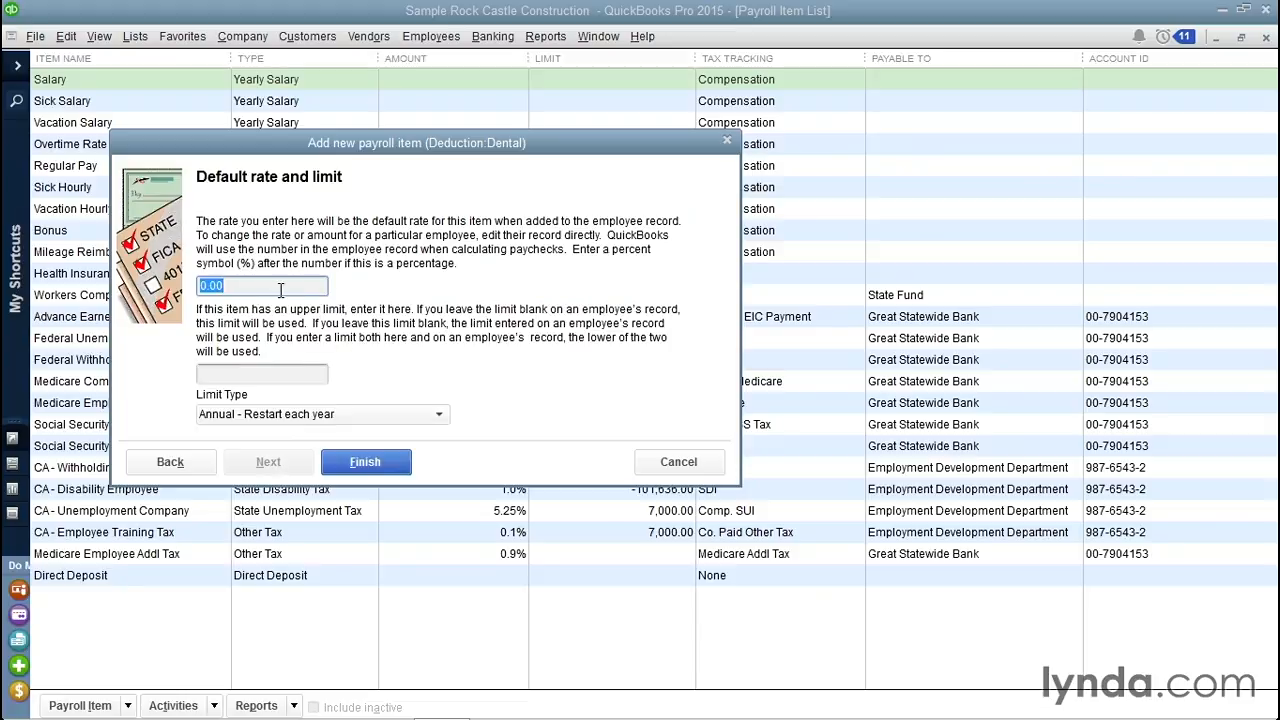
# Step: Set the deduction's default rate to 100.00 and finish creating the item, dismissing the scheduled payment notice
pyautogui.write('100.00')
pyautogui.click(383, 462)
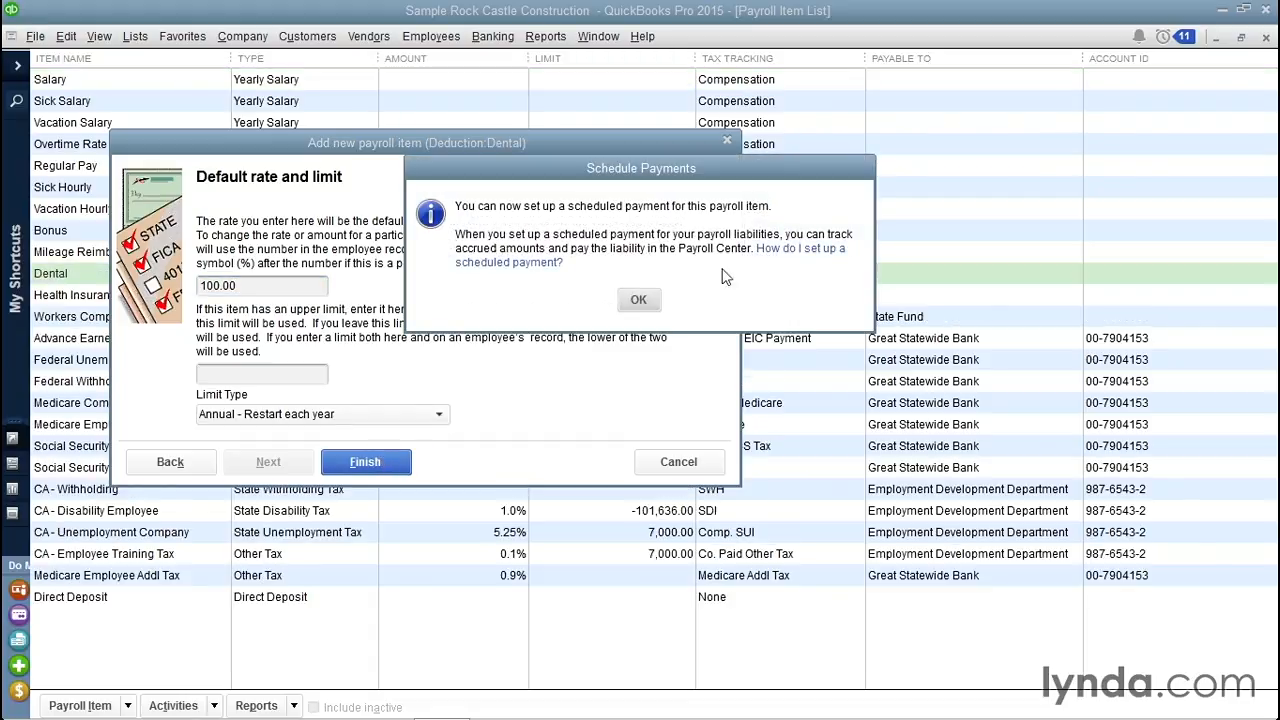
pyautogui.click(640, 302)
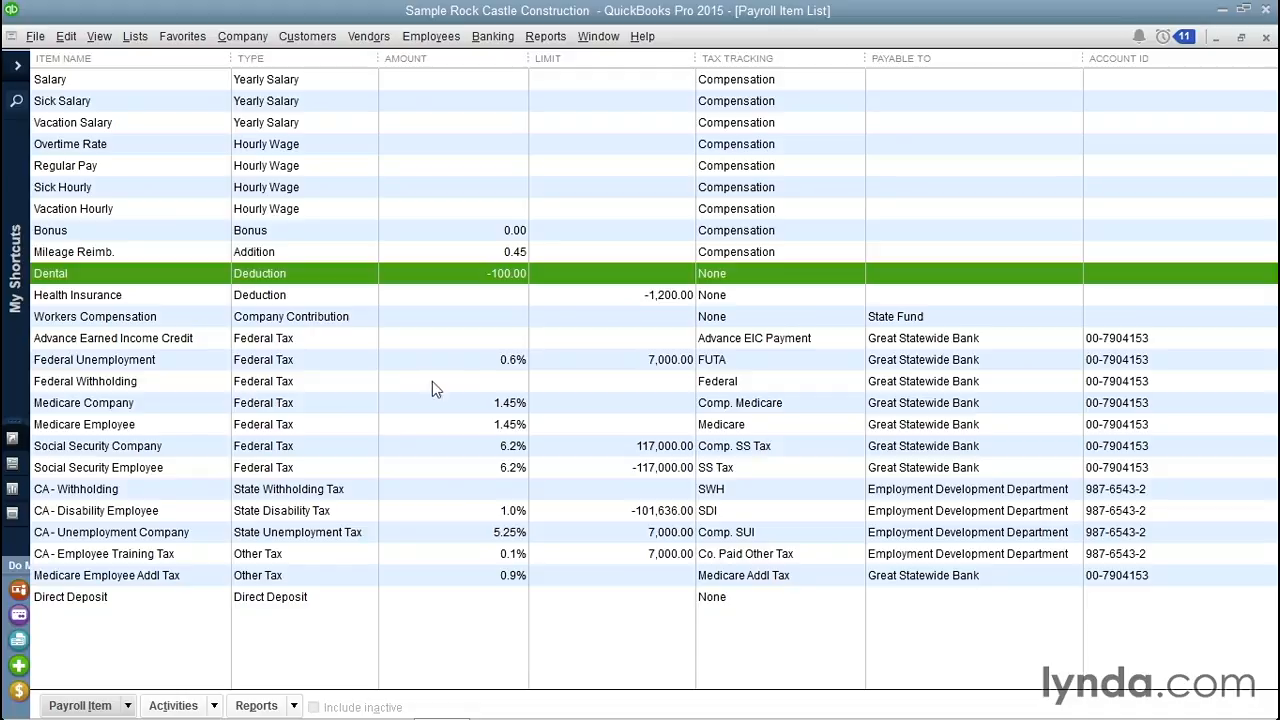
# Step: Open the Dental payroll item for editing, review its name and liability agency settings, and leave without changes
pyautogui.rightClick(148, 286)
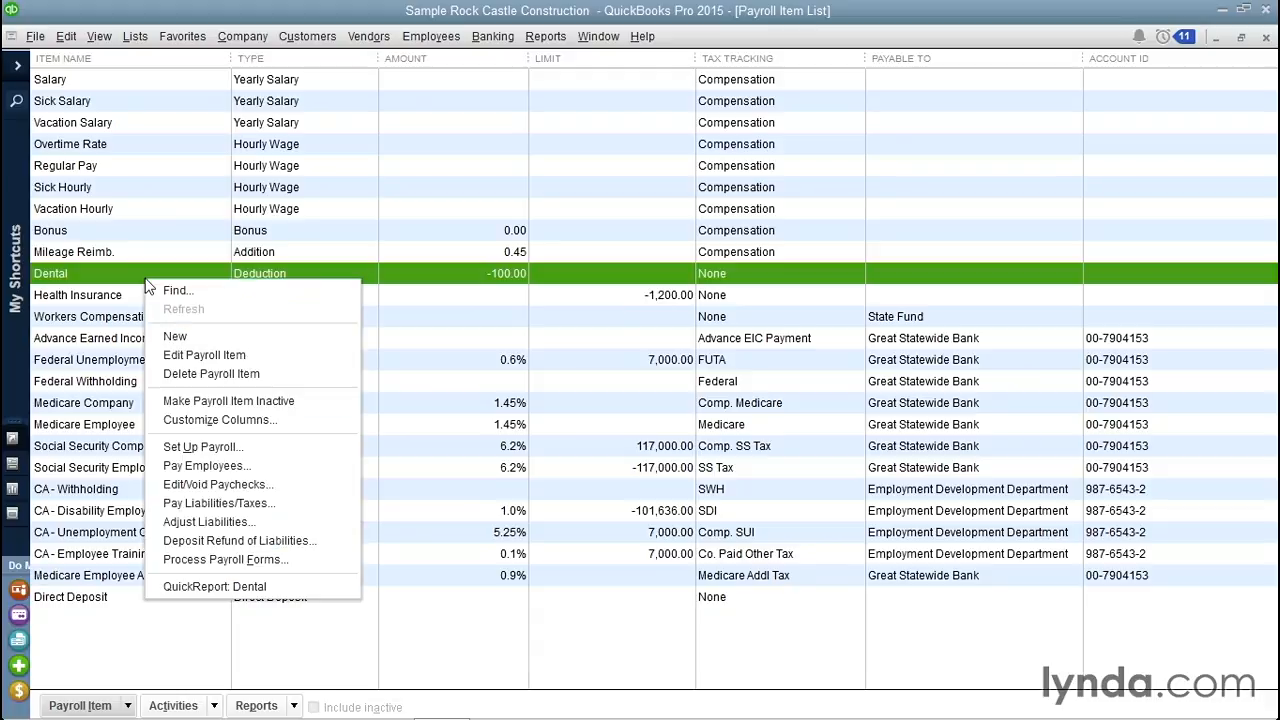
pyautogui.click(208, 356)
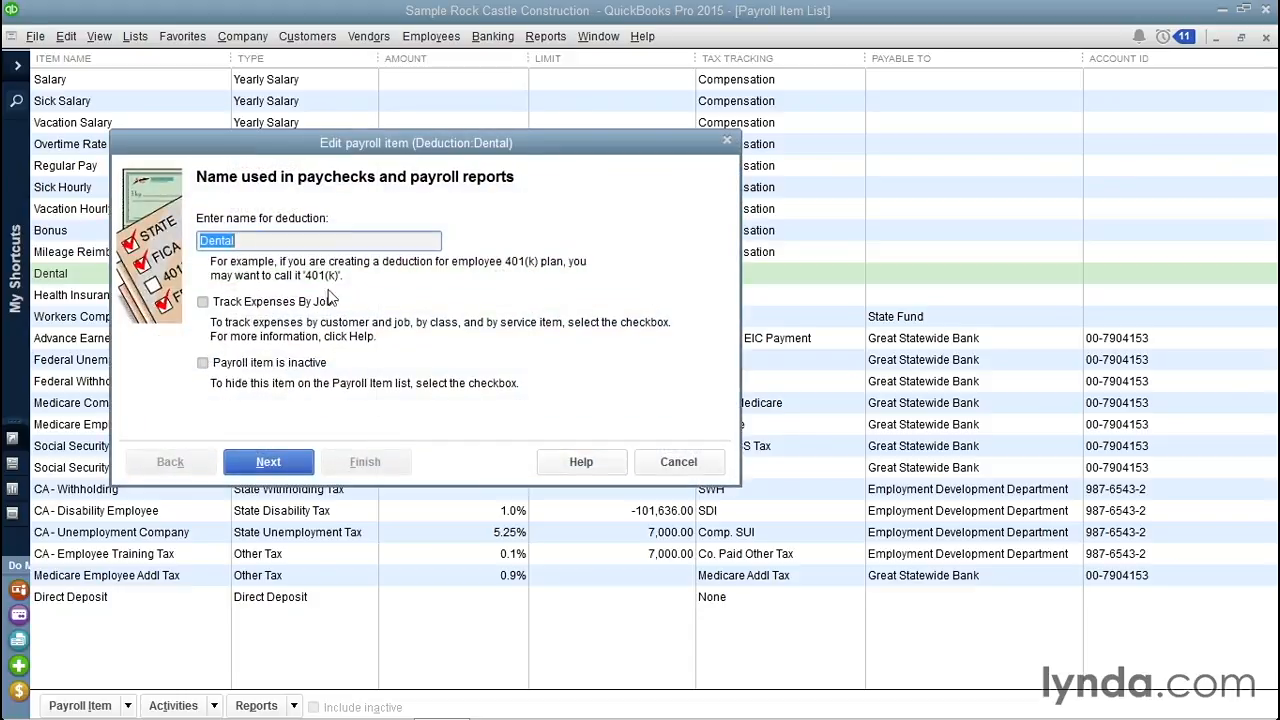
pyautogui.click(296, 463)
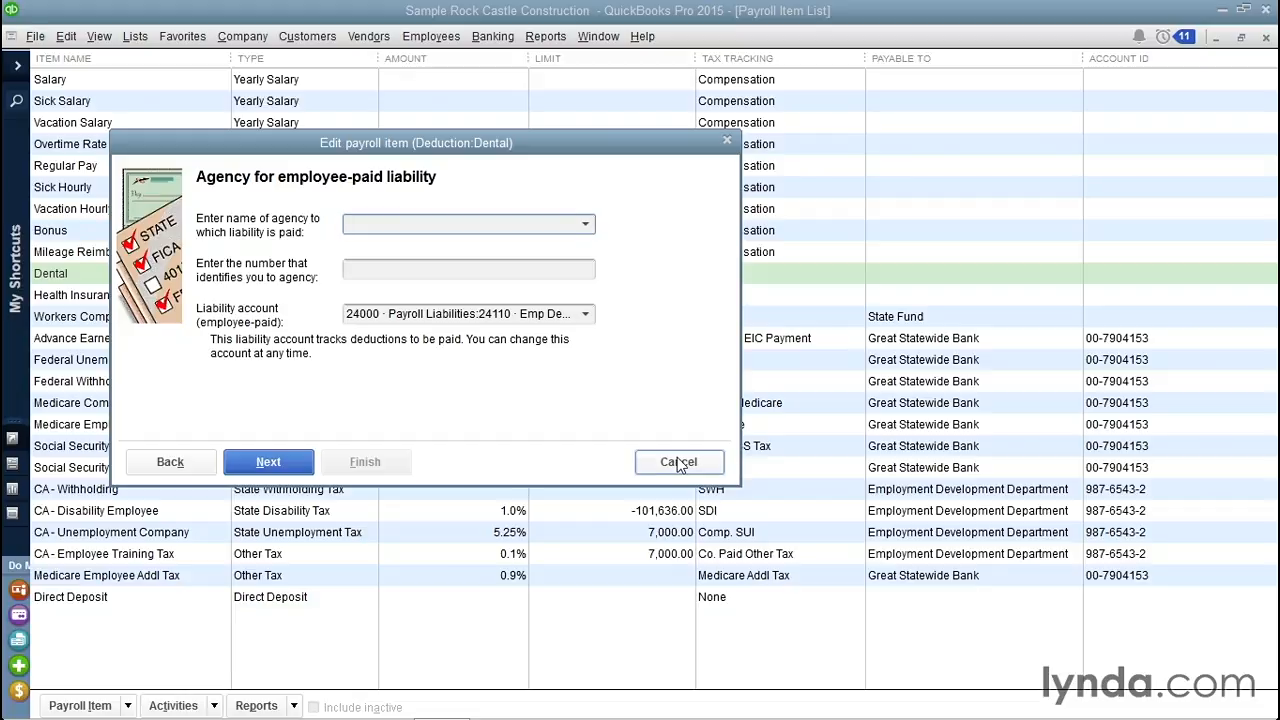
pyautogui.click(679, 462)
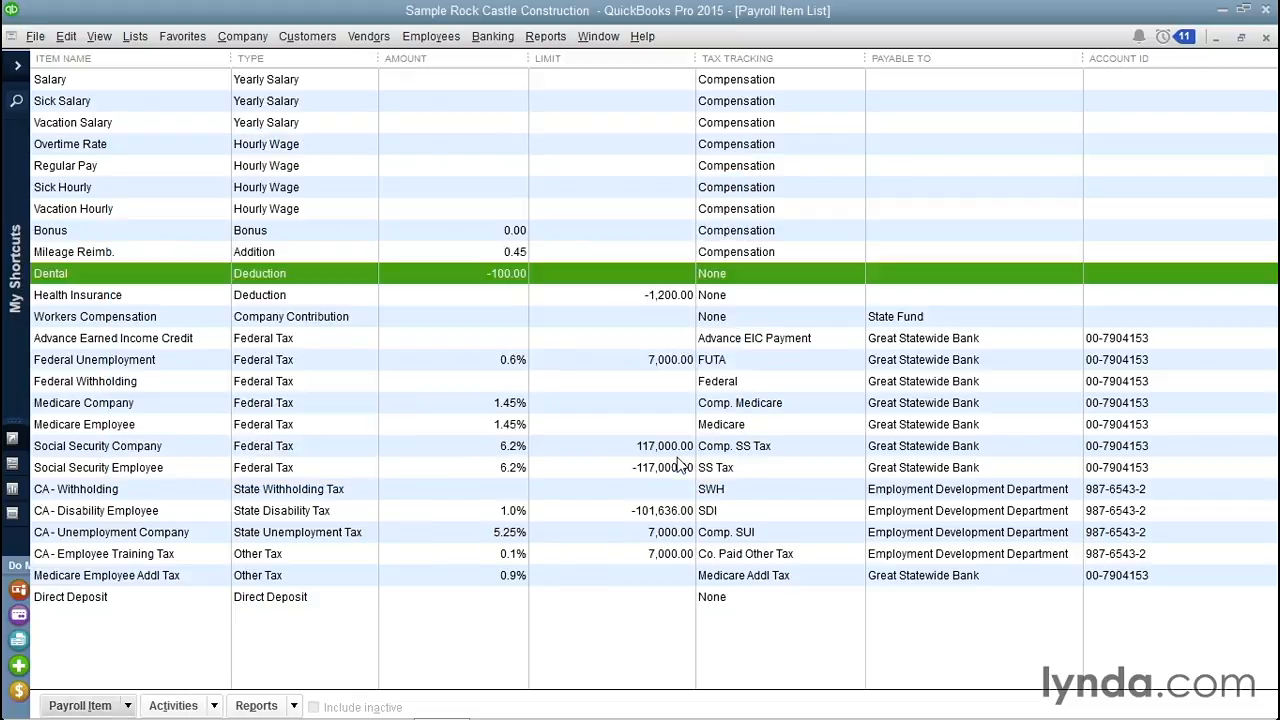
# Step: Close the payroll item list and reopen it from the home page
pyautogui.click(1266, 38)
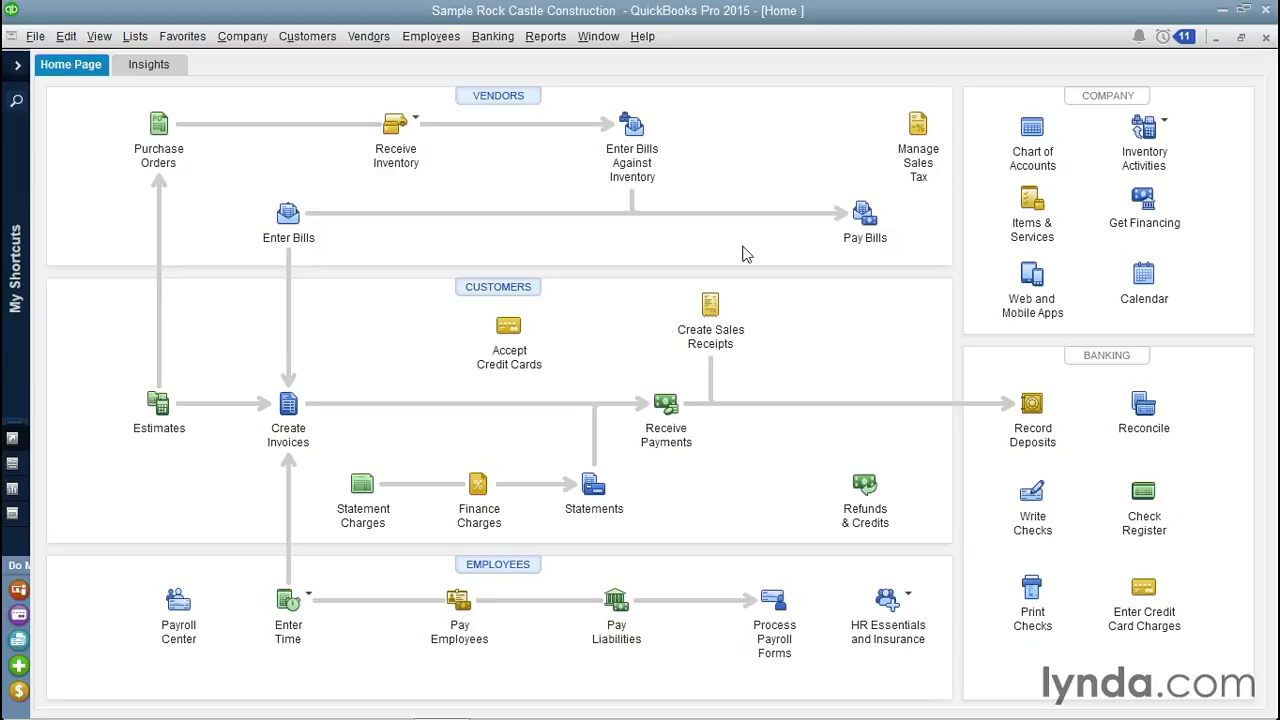
pyautogui.click(434, 38)
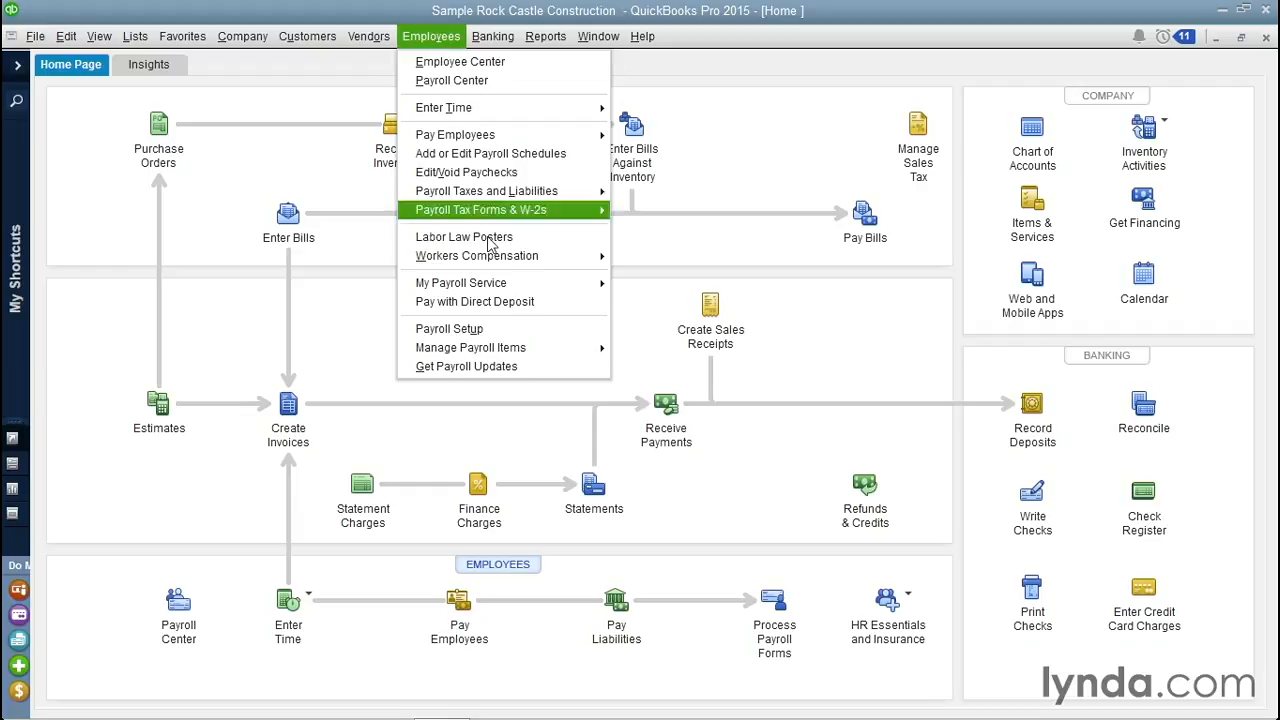
pyautogui.moveTo(511, 352)
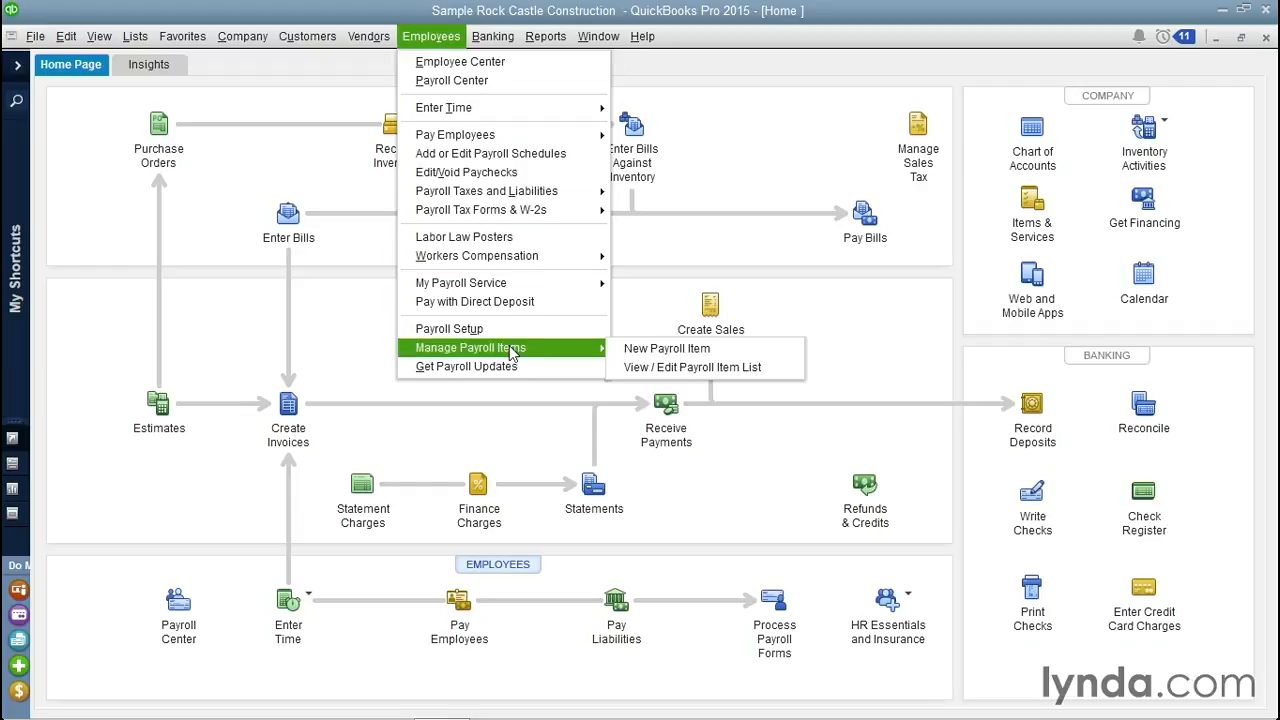
pyautogui.click(722, 370)
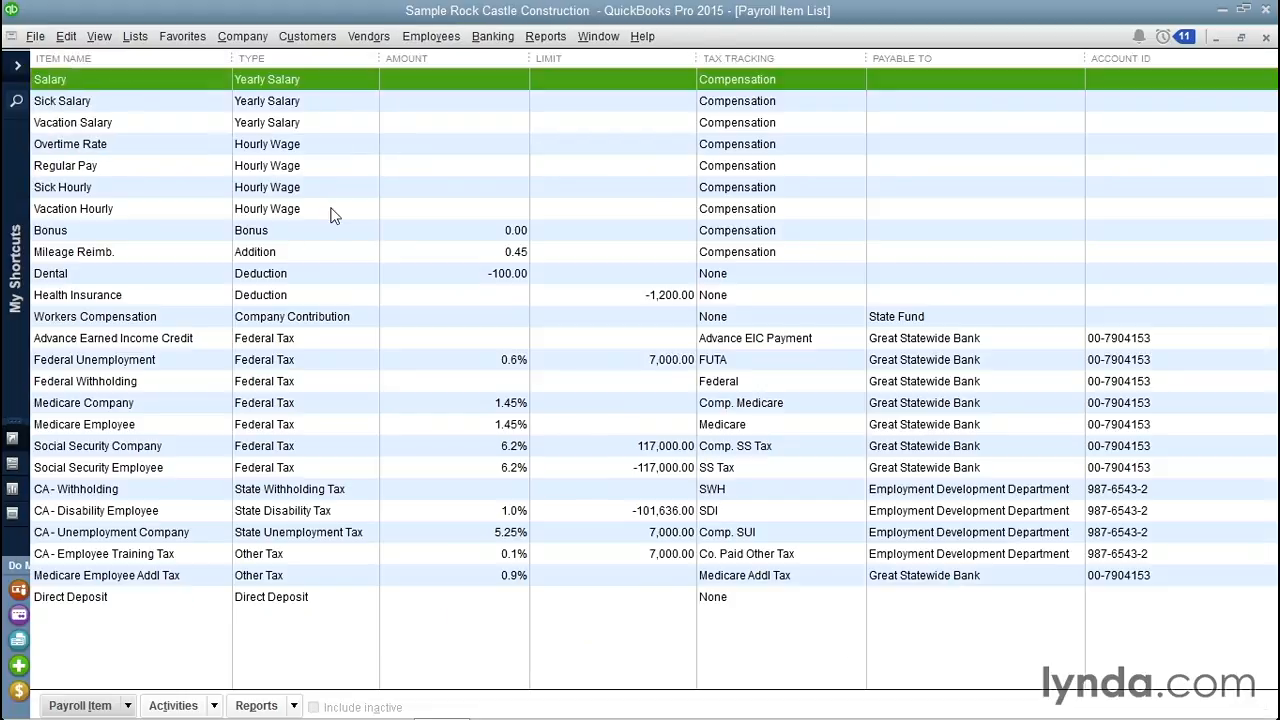